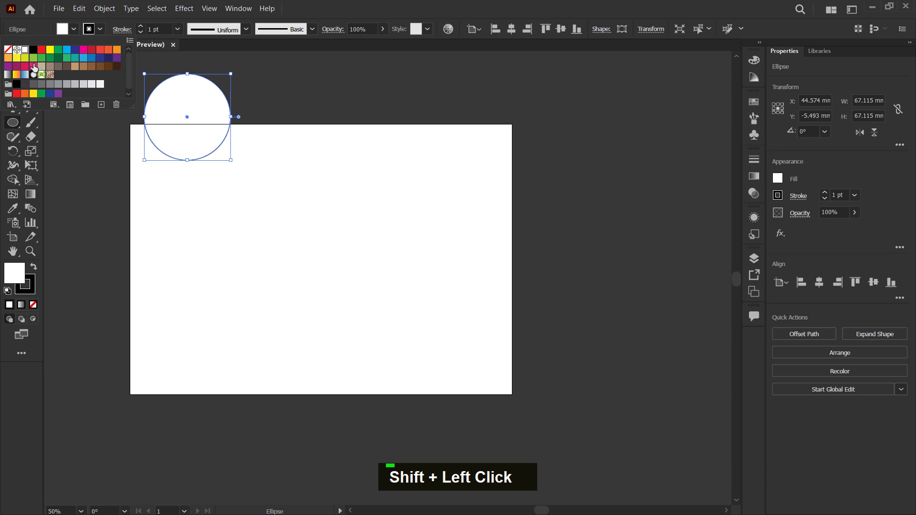
- Fill the circle with bright pink and move it nearer the artboard's upper-left corner, overlapping the top edge
double_click(40, 68)
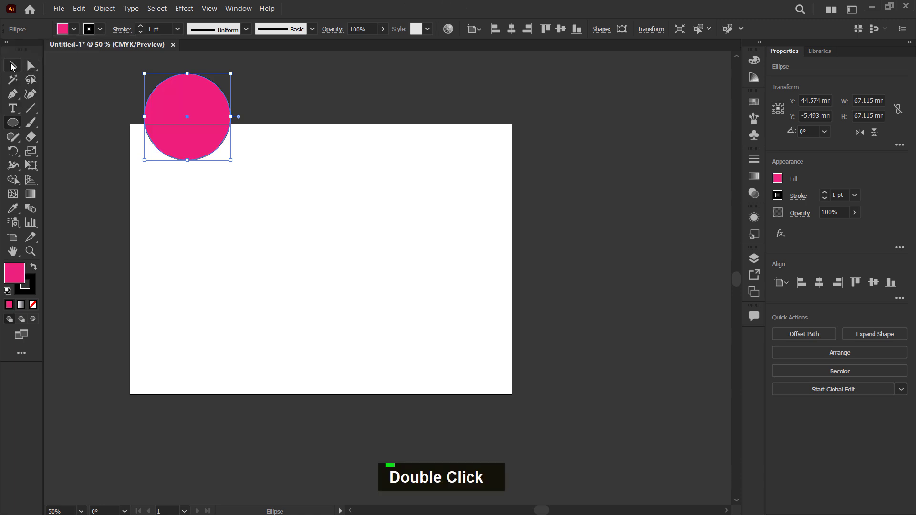
click(13, 65)
alt+scroll(135, 74, up, 2)
drag(202, 145, 186, 170)
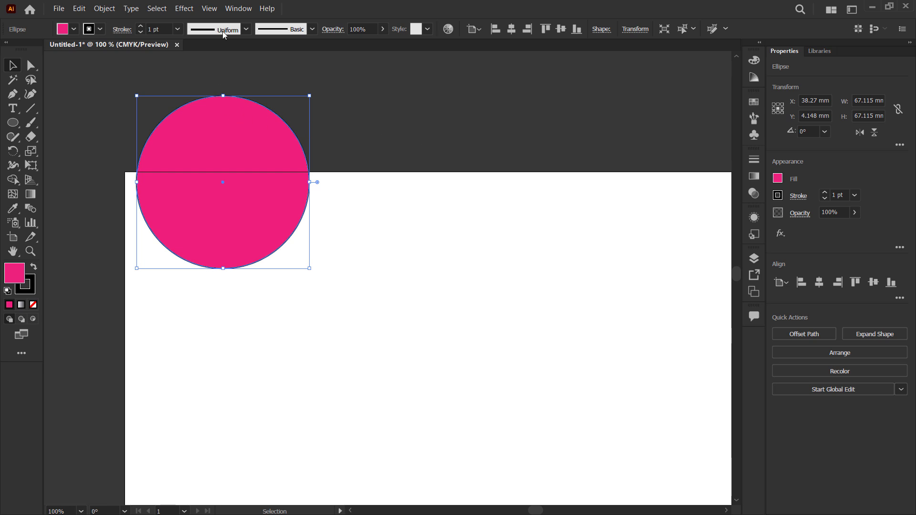
- Turn on Trim View and place the pink circle and a copy across the artboard's left and right edges
click(209, 10)
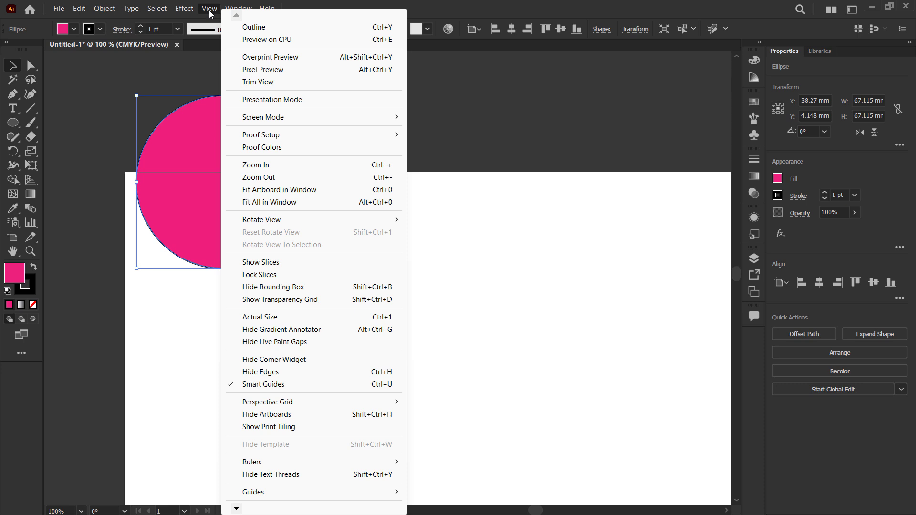
click(285, 86)
scroll(213, 204, down, 3)
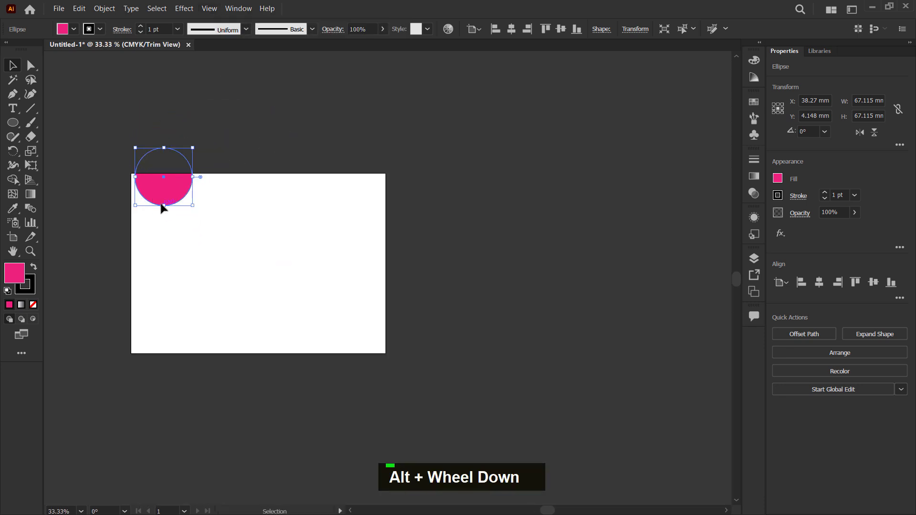
drag(162, 193, 388, 260)
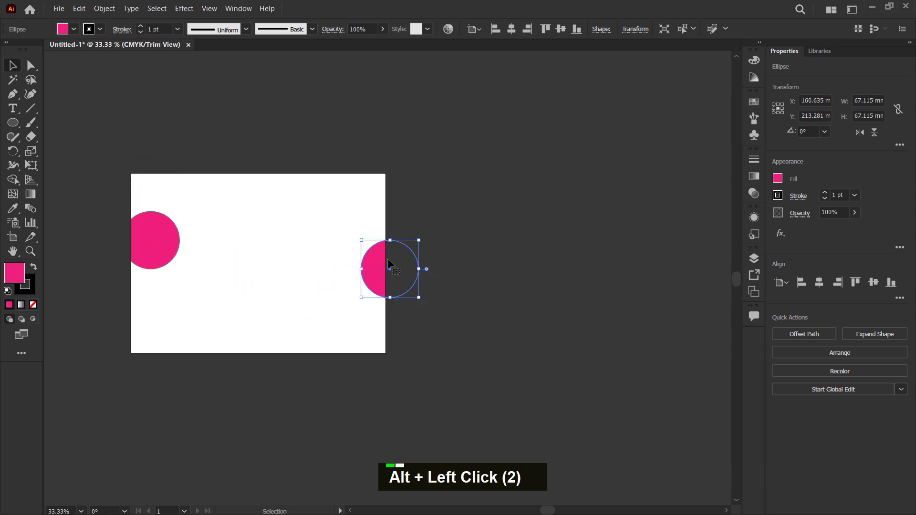
click(381, 137)
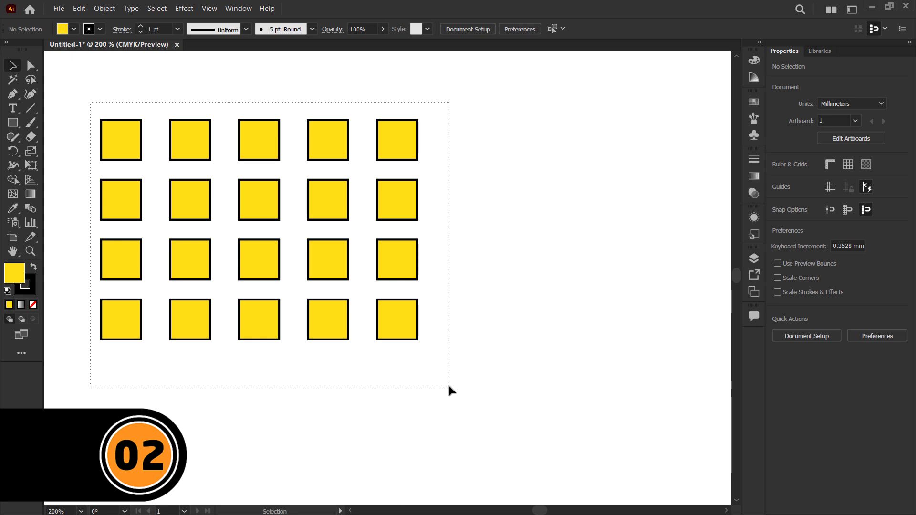
- Try rotating all the yellow squares together as one selection by about 12.7°, and undo the rotation
key(ctrl+a)
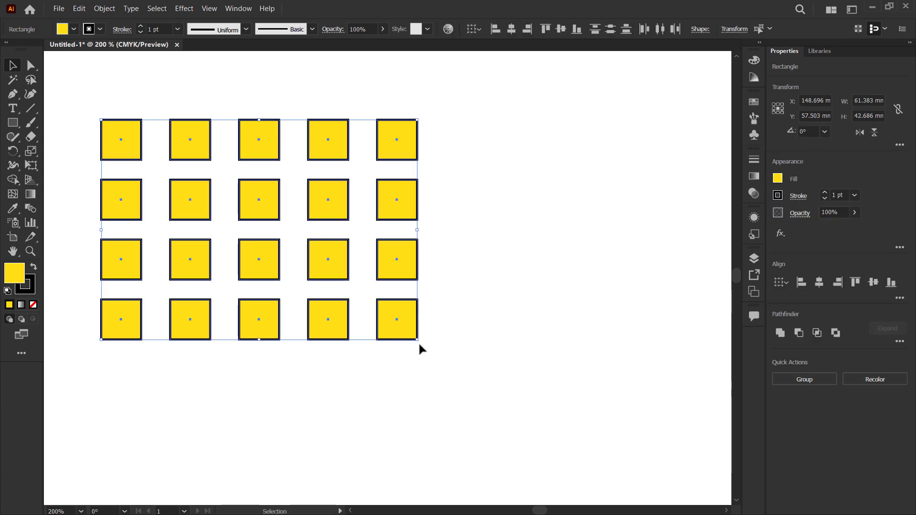
drag(419, 346, 577, 365)
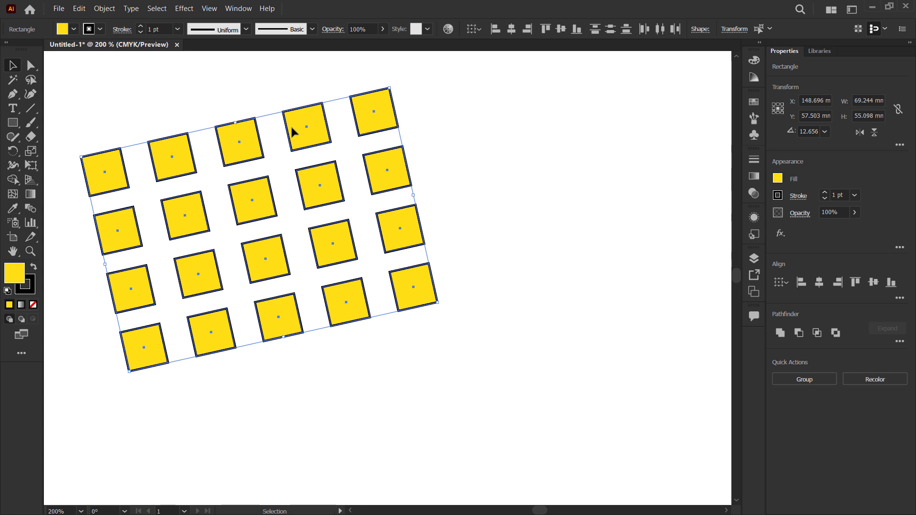
key(ctrl+z)
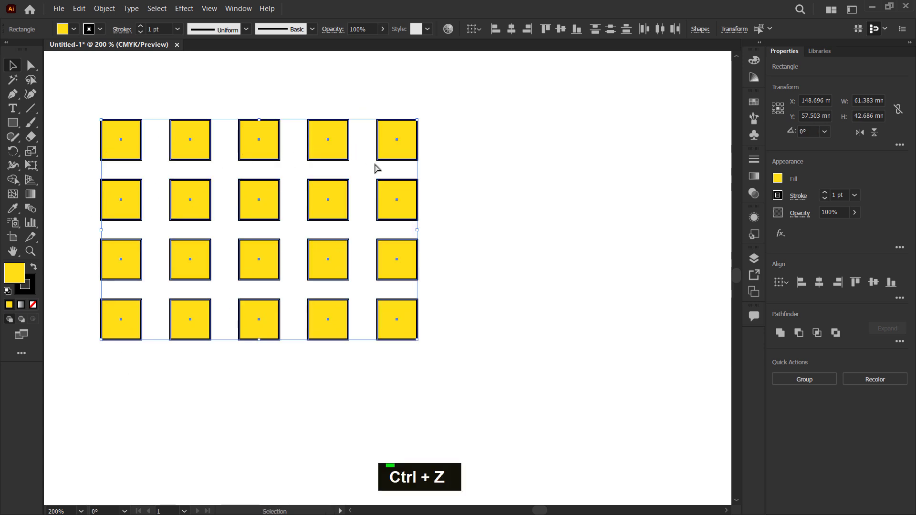
- Open Transform Each for the selected yellow squares and preview an individual rotation of 18°
right_click(192, 152)
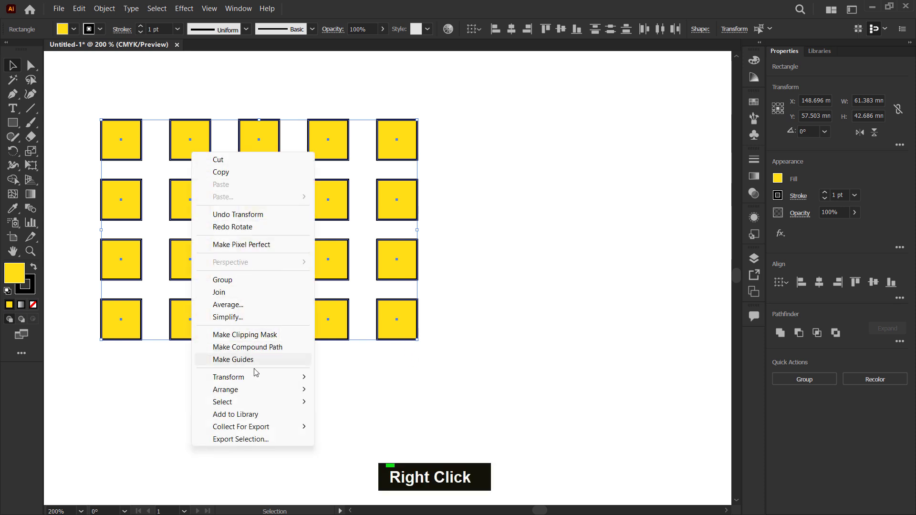
mouse_move(262, 377)
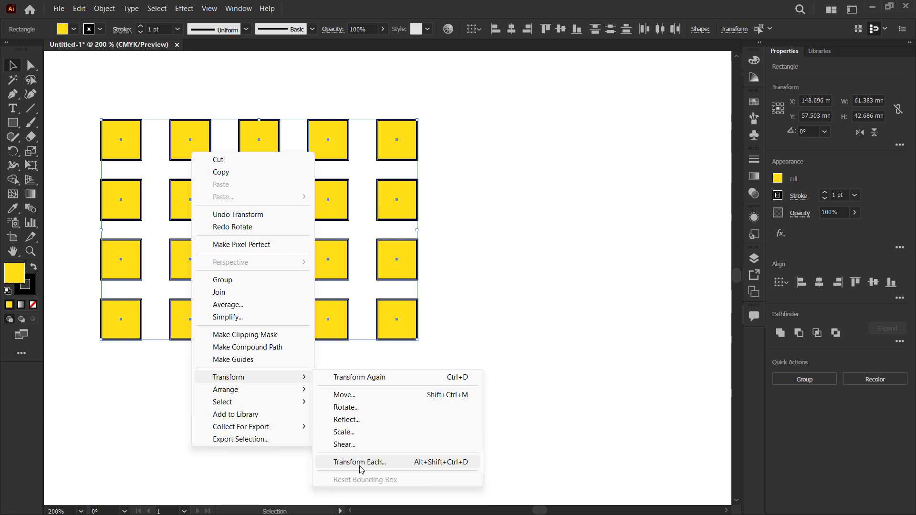
click(385, 463)
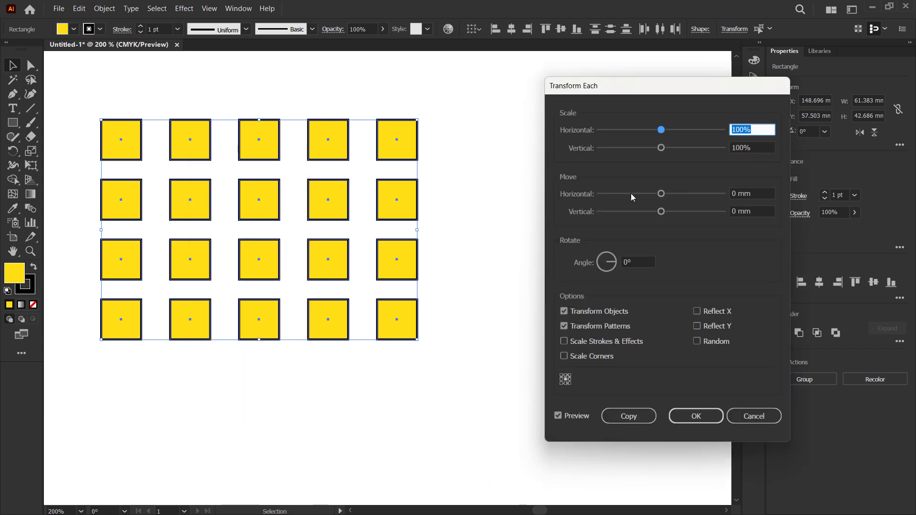
drag(563, 95, 487, 93)
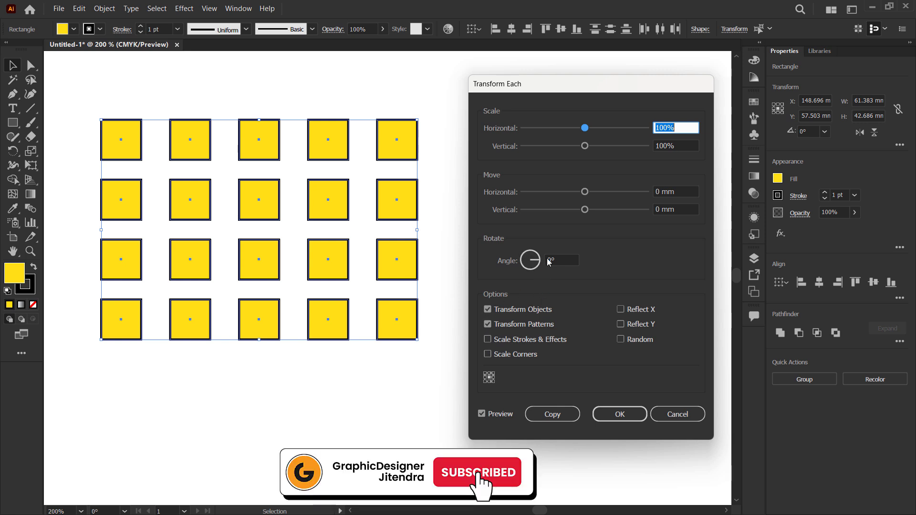
click(570, 260)
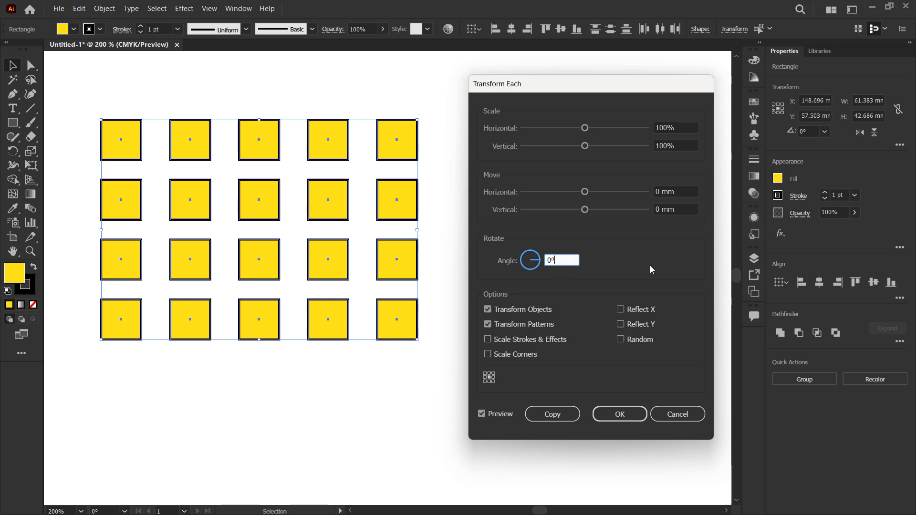
key(Up)
key(Up)
key(Up)
key(Up)
key(Up)
key(Up)
key(Up)
key(Up)
key(Up)
key(Up)
key(Up)
key(Up)
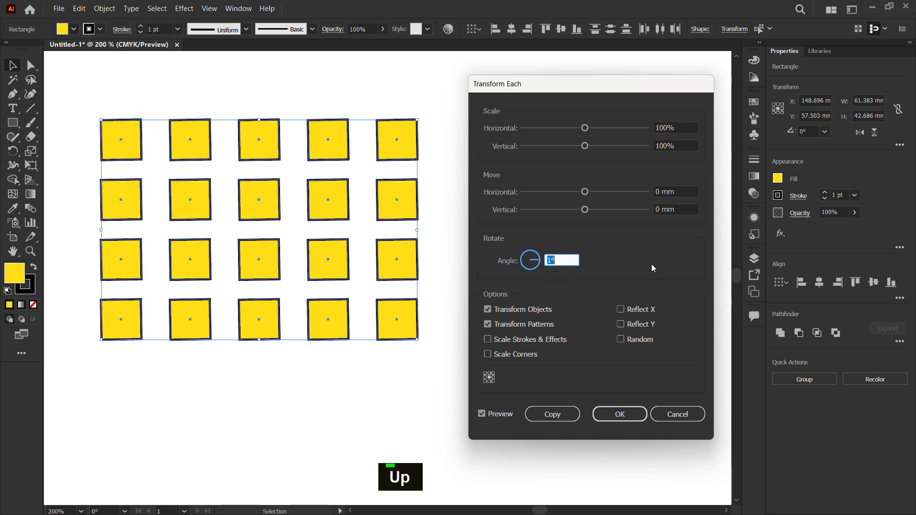
key(Up)
key(Up)
key(Up)
key(Up)
key(Up)
key(Up)
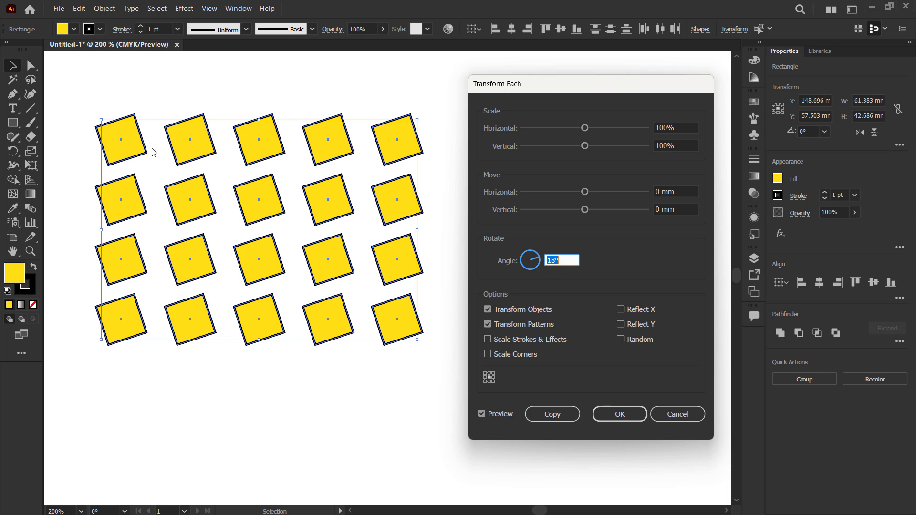
- Set the Transform Each rotation angle to -45° and apply it to the yellow squares
key(Down)
key(Down)
key(Down)
key(Down)
key(Down)
key(Down)
key(Down)
key(Down)
key(Down)
key(Down)
key(Down)
key(Down)
key(Down)
key(Down)
key(Down)
key(Down)
key(Down)
key(Down)
key(Down)
key(Down)
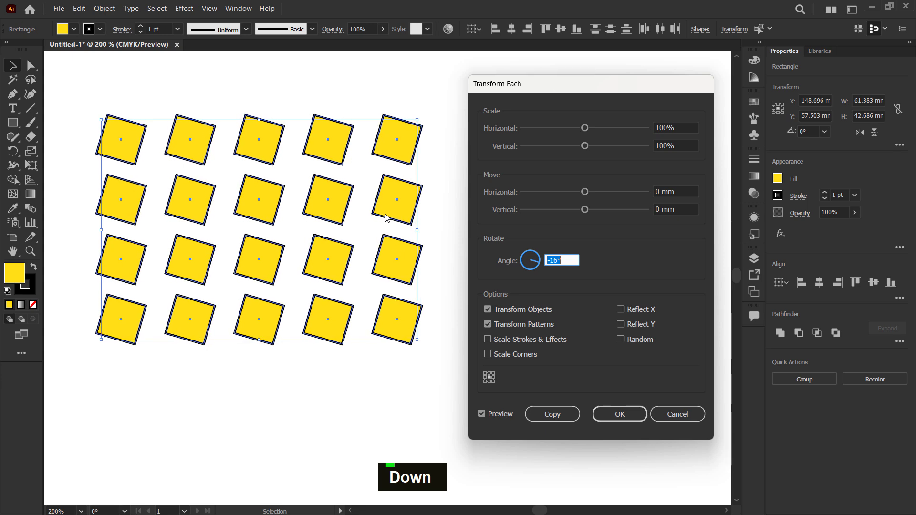
key(Down)
key(Down)
key(Down)
key(Down)
key(Down)
key(Down)
key(Down)
key(Down)
key(Down)
key(Down)
key(Down)
key(Down)
key(Down)
key(Down)
key(Down)
key(Down)
key(Down)
key(Down)
key(Down)
key(Down)
key(Down)
key(Down)
key(Down)
key(Down)
key(Down)
key(Down)
key(Down)
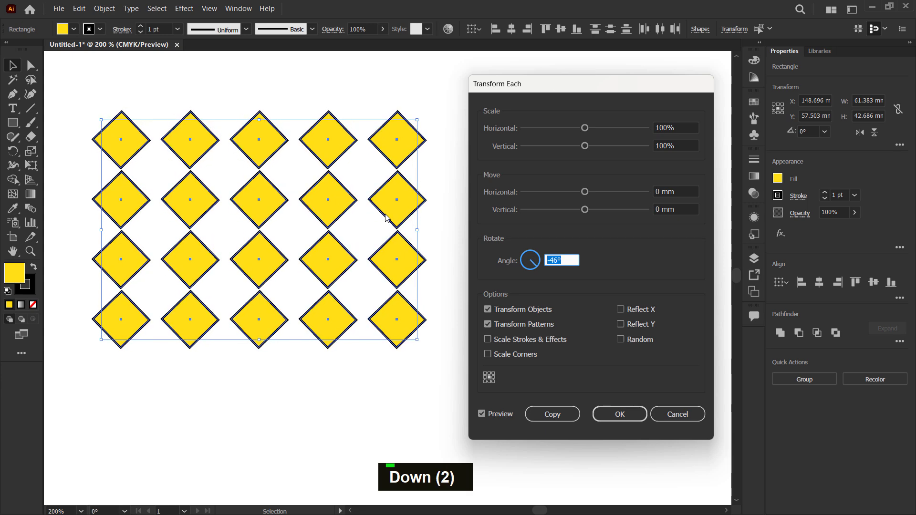
key(Up)
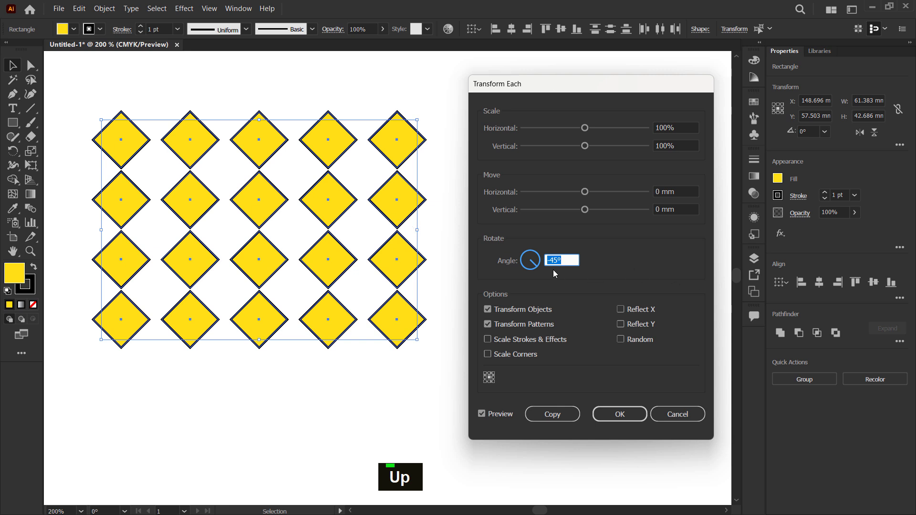
text(-45)
key(Return)
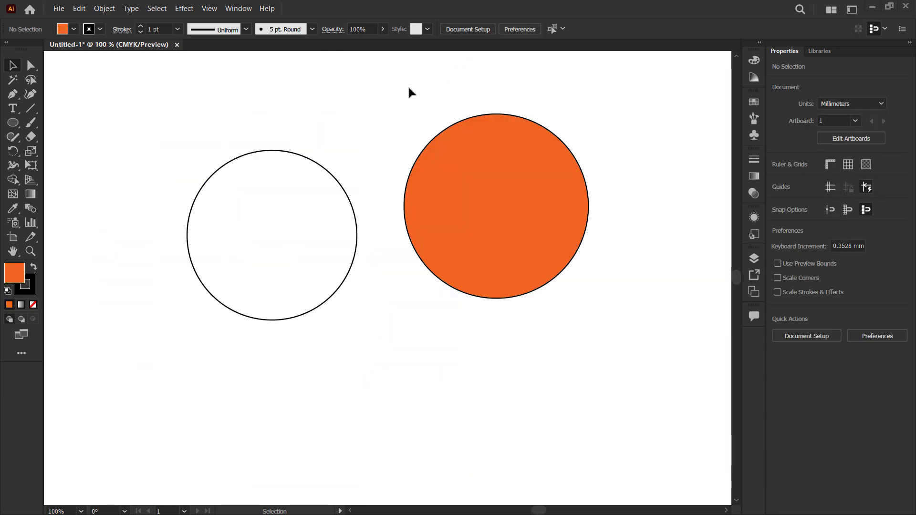
- Move the unfilled circle toward the middle and place the orange circle and two copies of it around its edge
drag(354, 214, 476, 180)
drag(544, 233, 404, 311)
drag(369, 309, 234, 177)
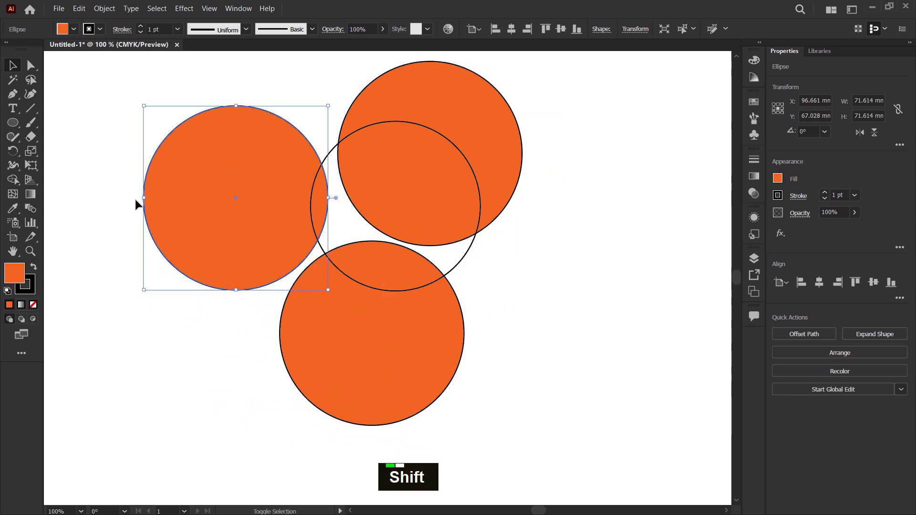
- Scale the leftmost orange circle down to about 33 mm and reposition it beside the unfilled circle
drag(142, 199, 258, 263)
drag(261, 213, 193, 239)
click(168, 143)
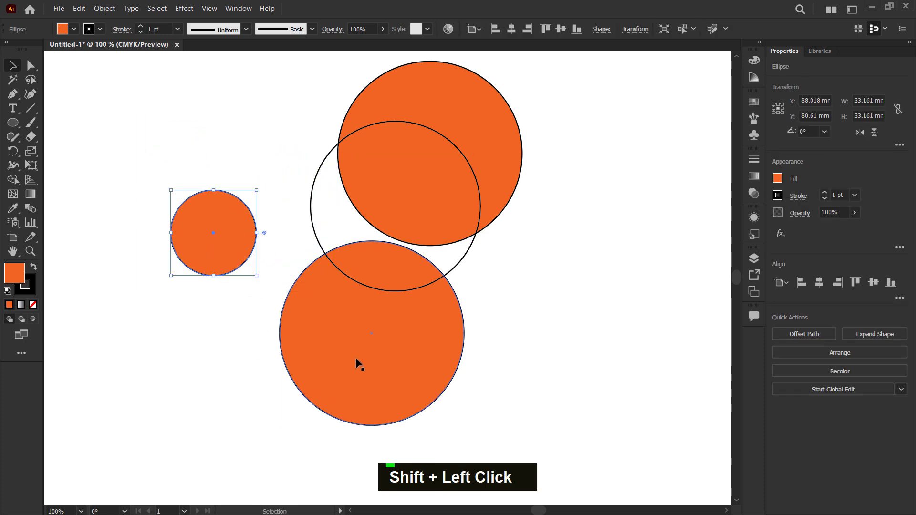
- Delete all three orange circles, keeping only the unfilled circle
click(356, 359)
key(Delete)
click(454, 161)
key(Delete)
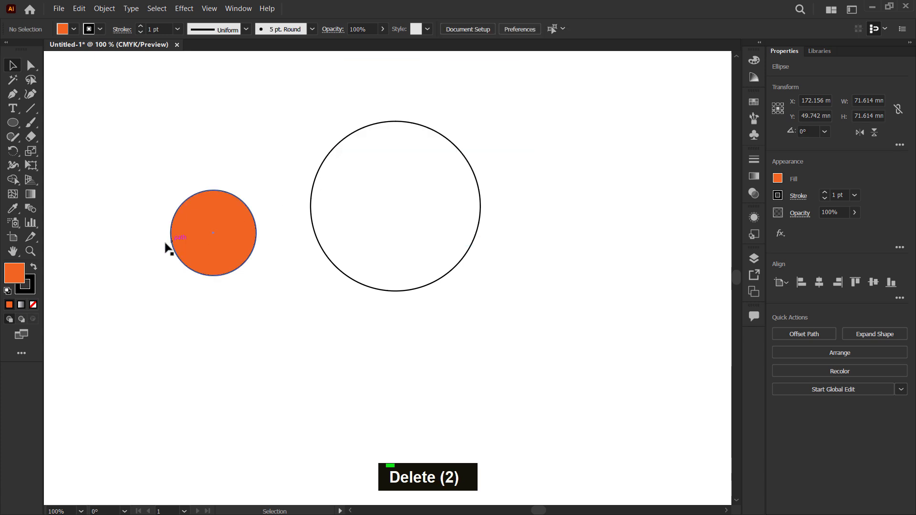
click(253, 231)
key(Delete)
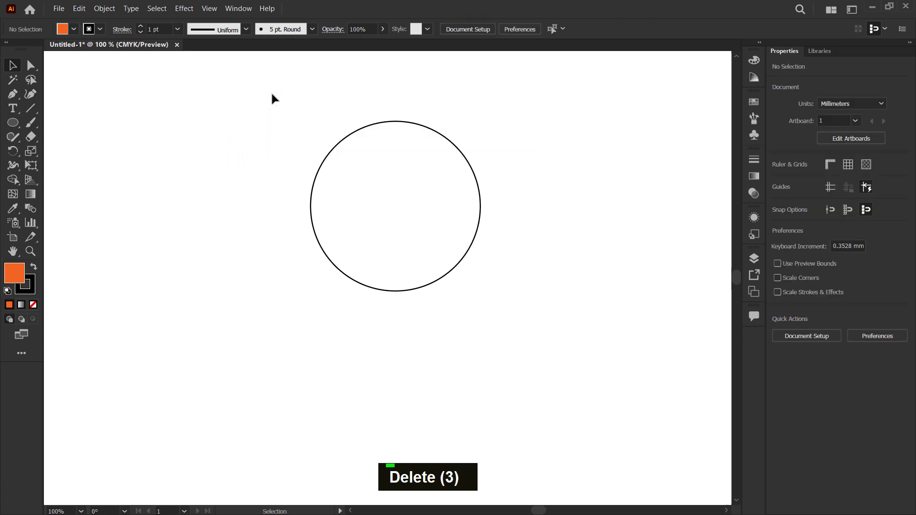
- Turn on Draw Inside for the unfilled circle and choose a yellow fill for the Ellipse tool
drag(266, 93, 517, 317)
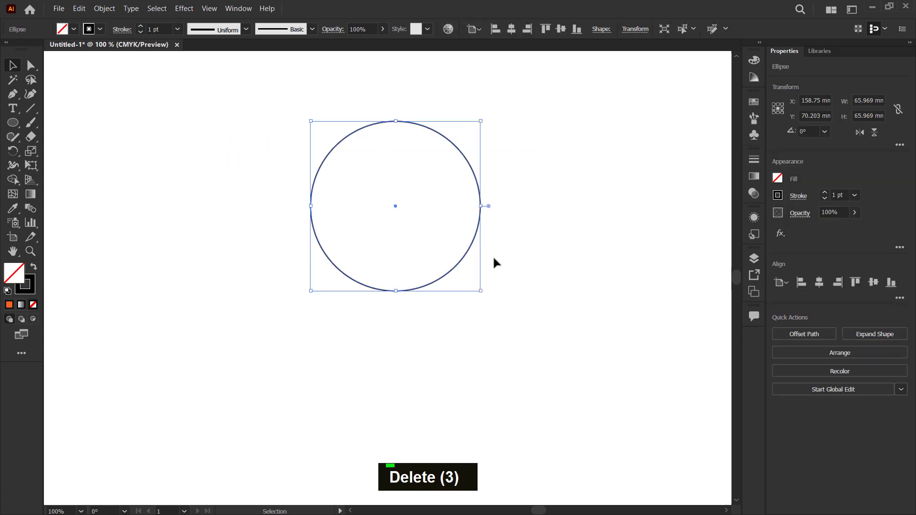
click(33, 319)
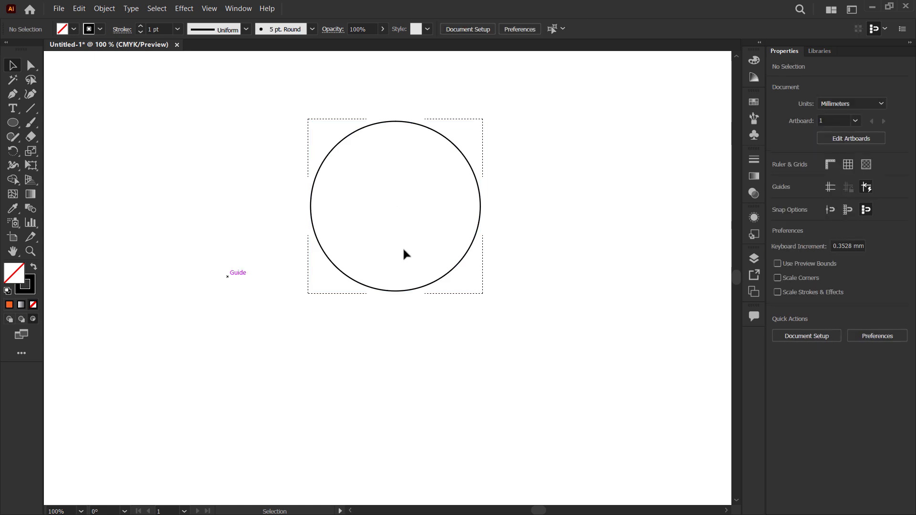
scroll(546, 114, up, 2)
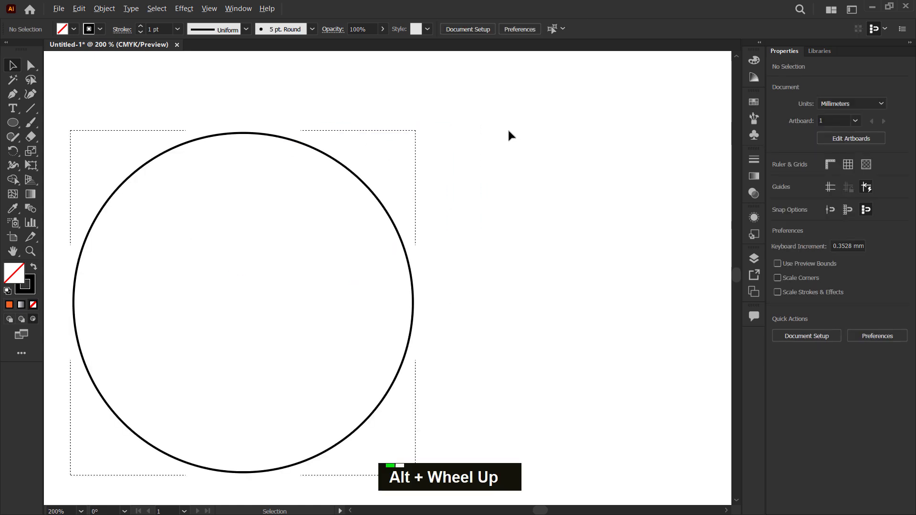
click(12, 123)
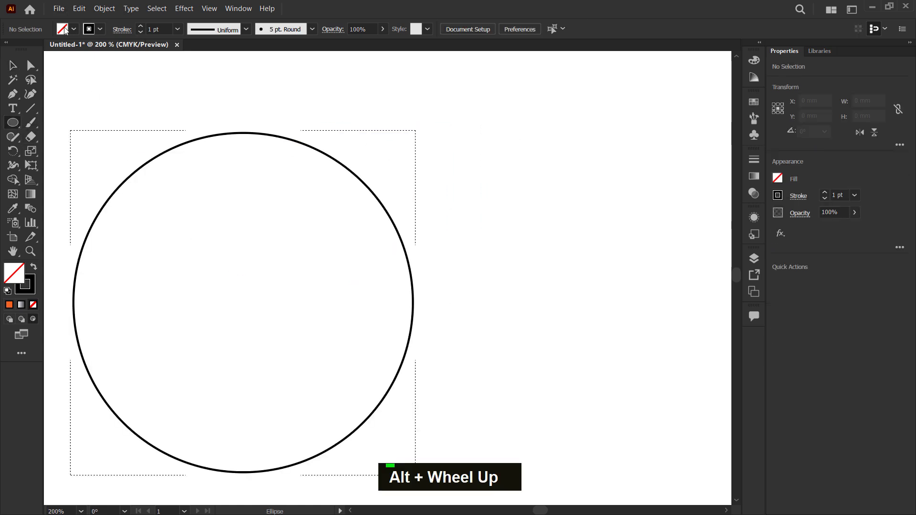
click(65, 30)
click(33, 92)
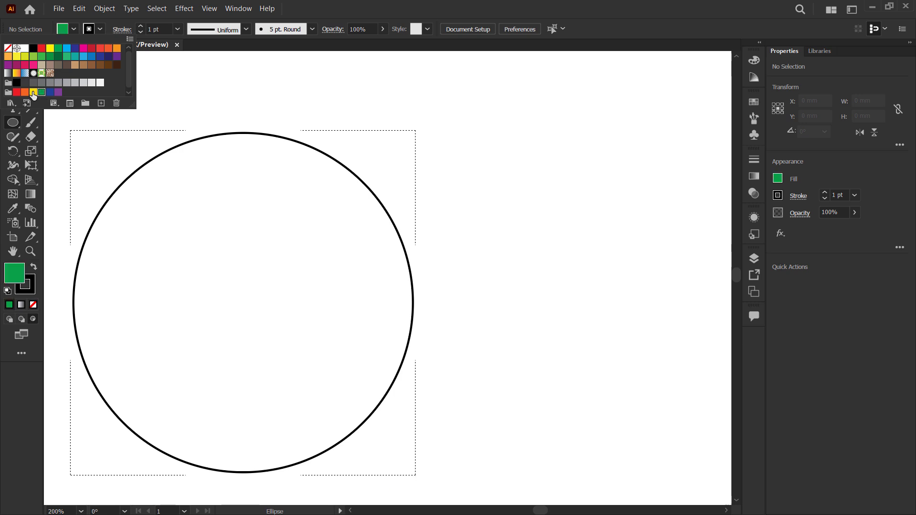
double_click(378, 3)
- Draw twelve yellow circles of varied sizes inside the large circle, several of them crossing its edge
drag(231, 94, 310, 176)
drag(469, 267, 366, 198)
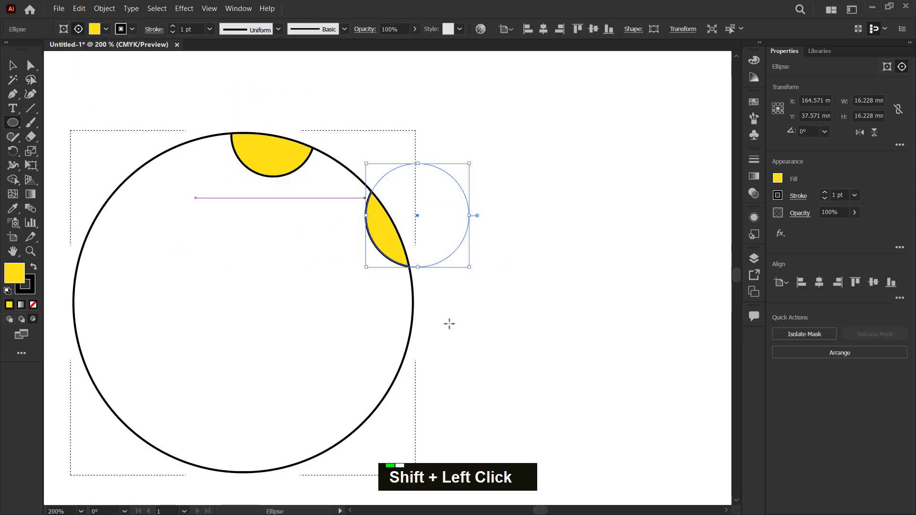
drag(482, 401, 341, 259)
drag(160, 243, 222, 305)
drag(153, 355, 198, 409)
drag(107, 159, 184, 237)
drag(58, 257, 112, 313)
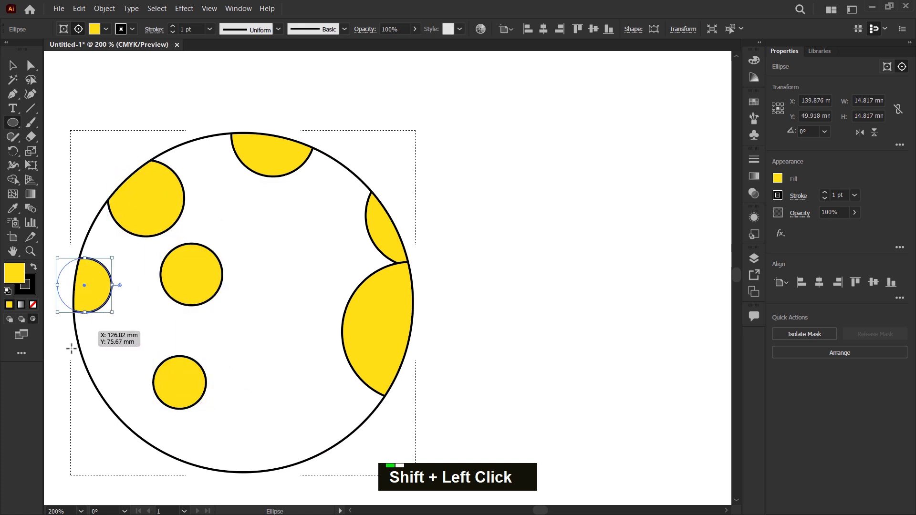
drag(56, 347, 123, 414)
mouse_move(230, 488)
mouse_down()
mouse_move(166, 434)
mouse_move(160, 418)
mouse_up()
mouse_move(323, 474)
mouse_down()
mouse_move(268, 368)
mouse_move(290, 373)
mouse_move(307, 399)
mouse_up()
drag(240, 201, 324, 286)
drag(254, 332, 297, 365)
- Switch to the Selection tool and exit Draw Inside mode
click(12, 66)
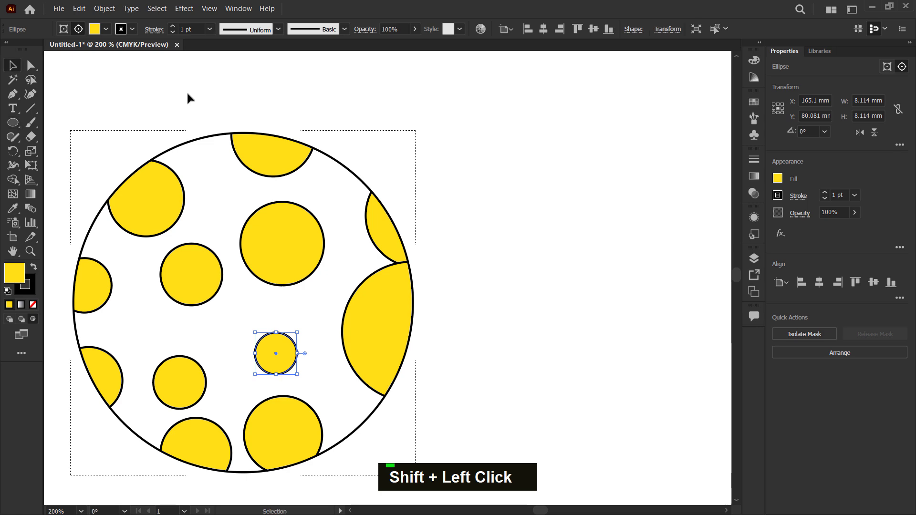
double_click(416, 98)
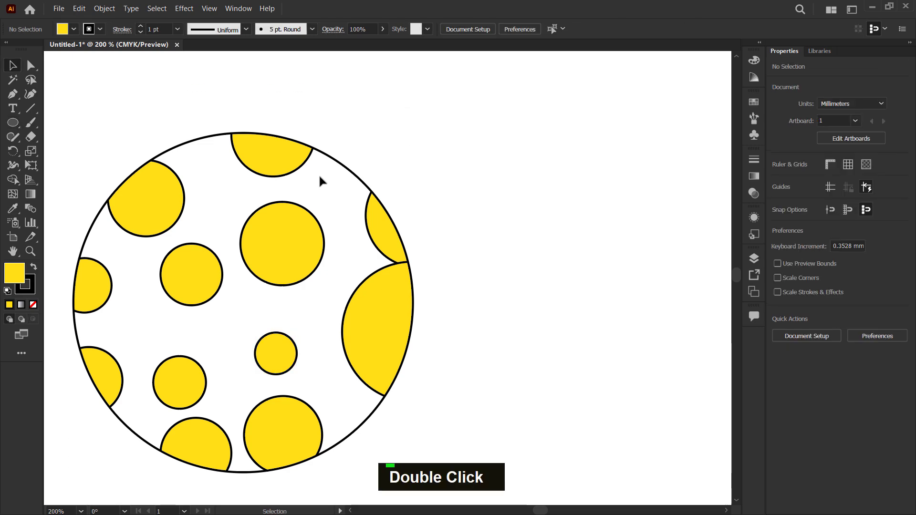
drag(282, 204, 280, 205)
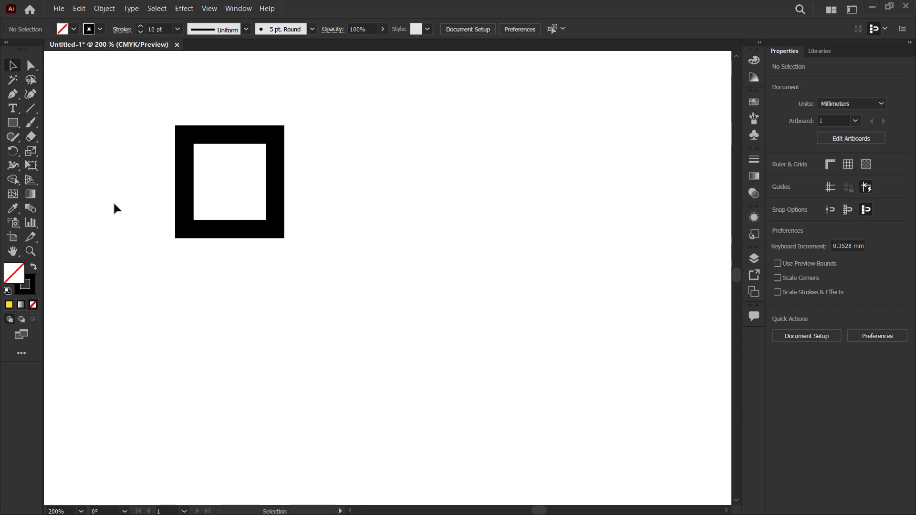
- Duplicate the thick-stroked square, enlarge the copy to about 48.7 by 50.6 mm, and place it to the right of the original
drag(155, 98, 325, 277)
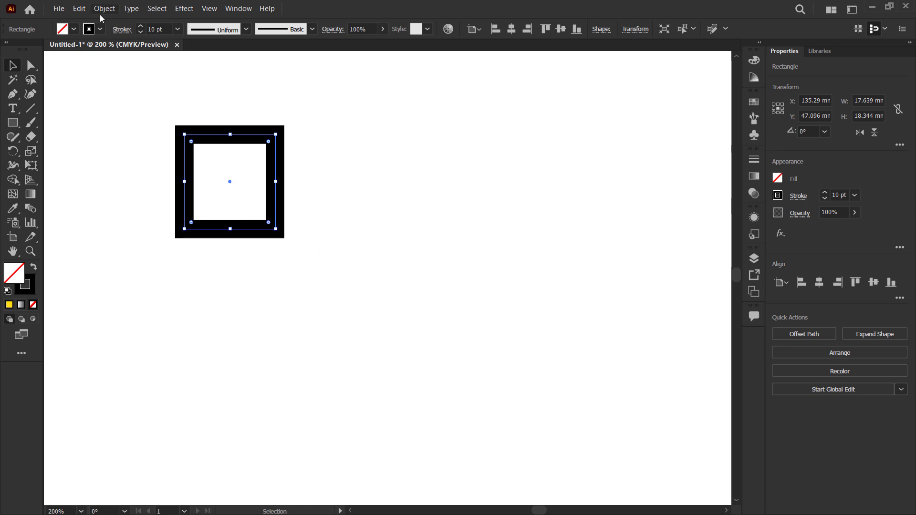
click(166, 29)
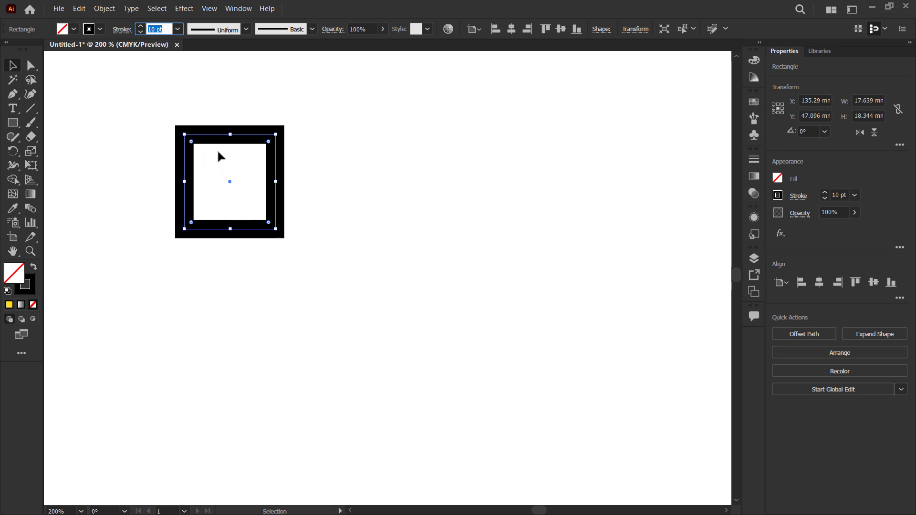
drag(249, 232, 549, 431)
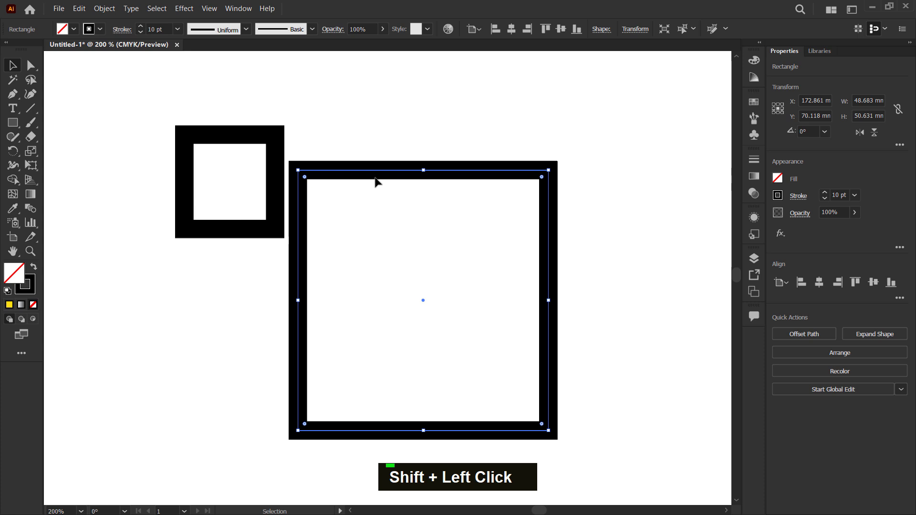
key(space)
drag(321, 199, 232, 189)
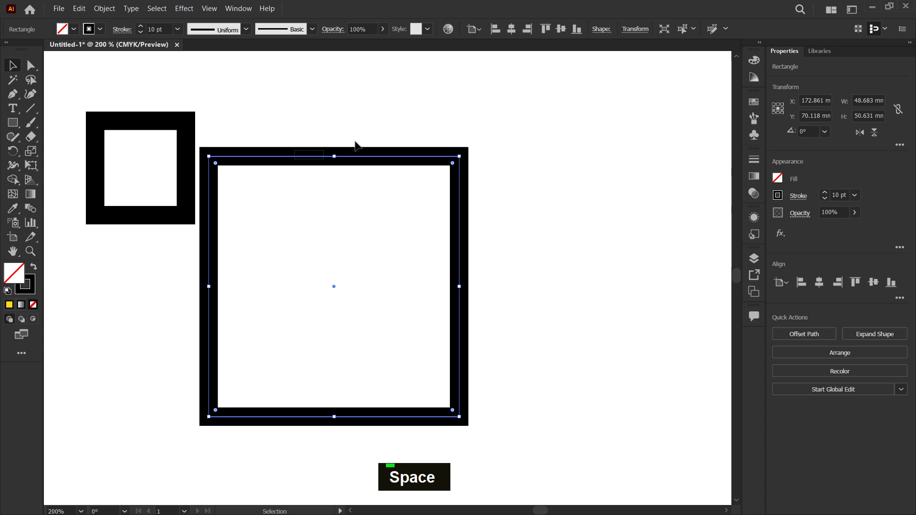
drag(381, 162, 528, 123)
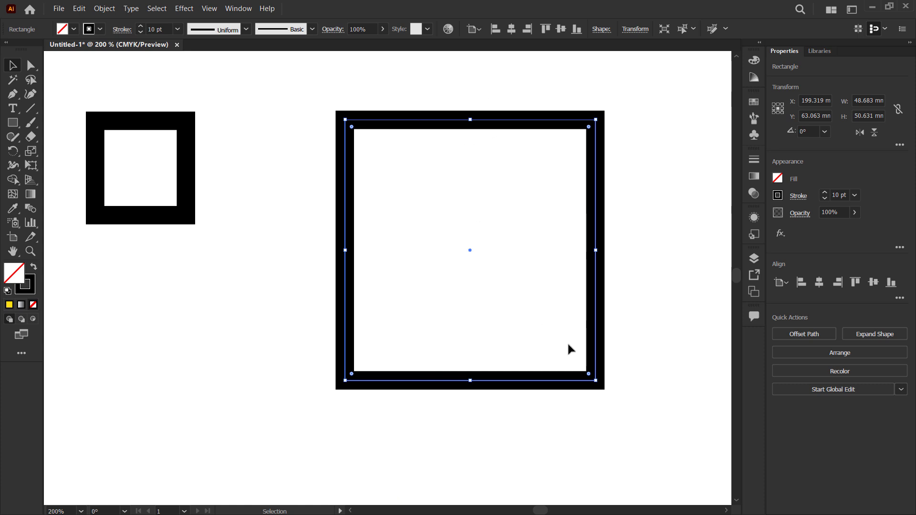
- Try scaling the large square down to about 5.6 by 5.9 mm and back up, undoing both resizes
drag(597, 381, 374, 194)
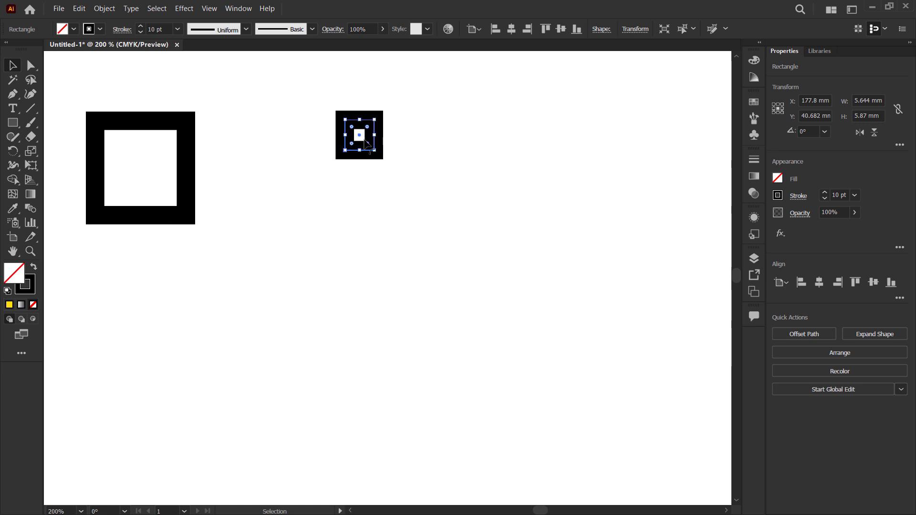
drag(374, 150, 562, 382)
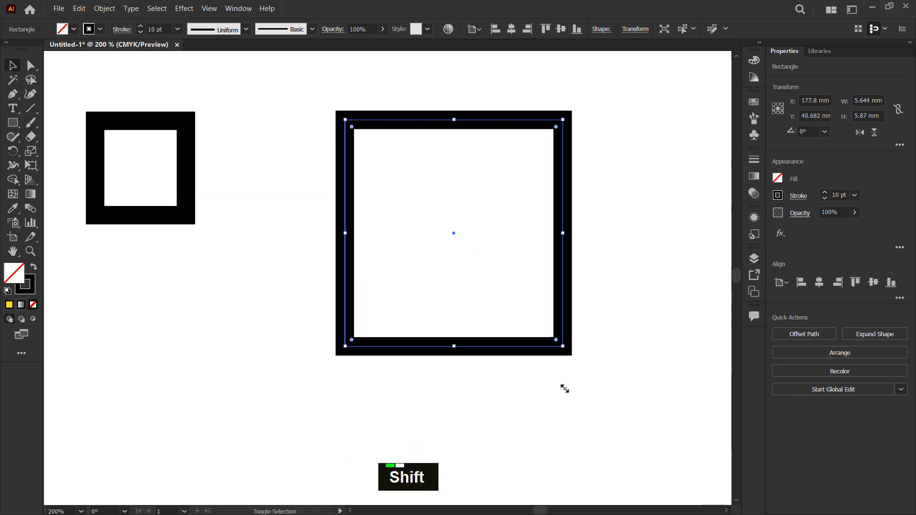
key(ctrl+z)
key(ctrl+z)
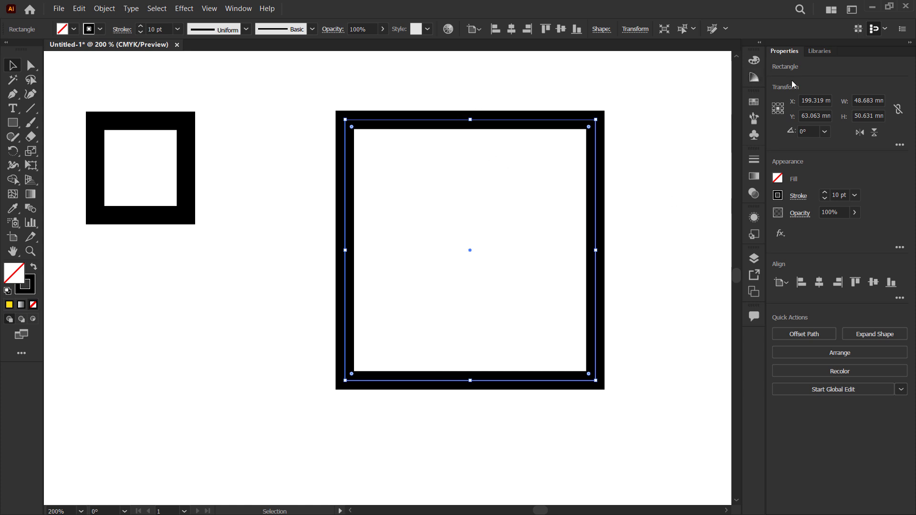
- Enable Scale Corners and Scale Strokes & Effects, and scale the large square down to about 18 by 18.7 mm
click(899, 146)
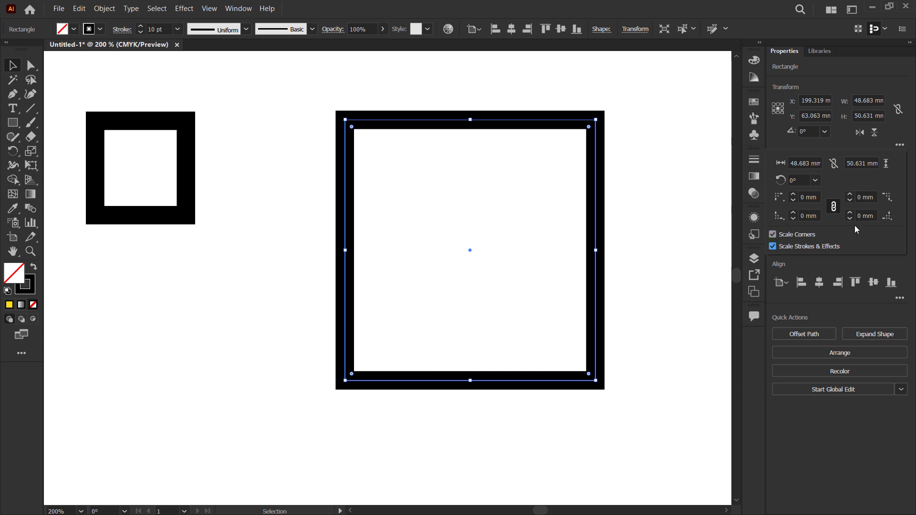
click(599, 381)
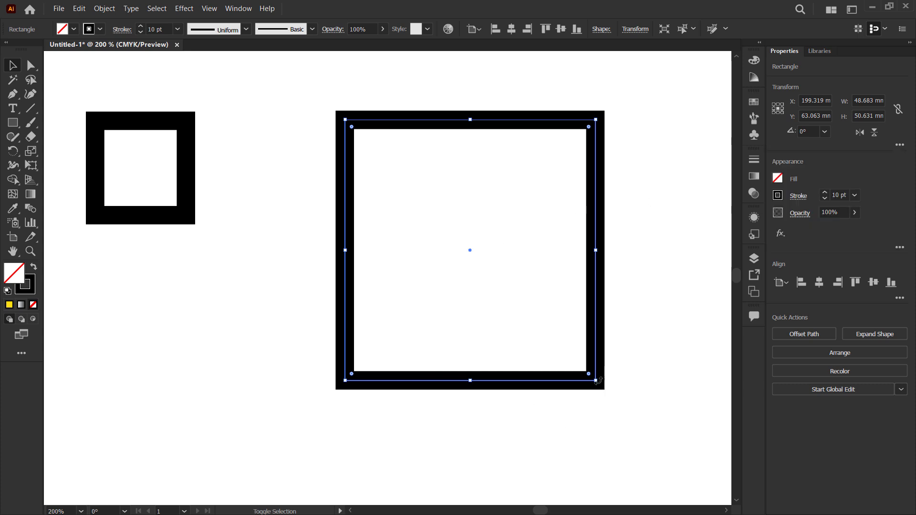
drag(599, 381, 438, 229)
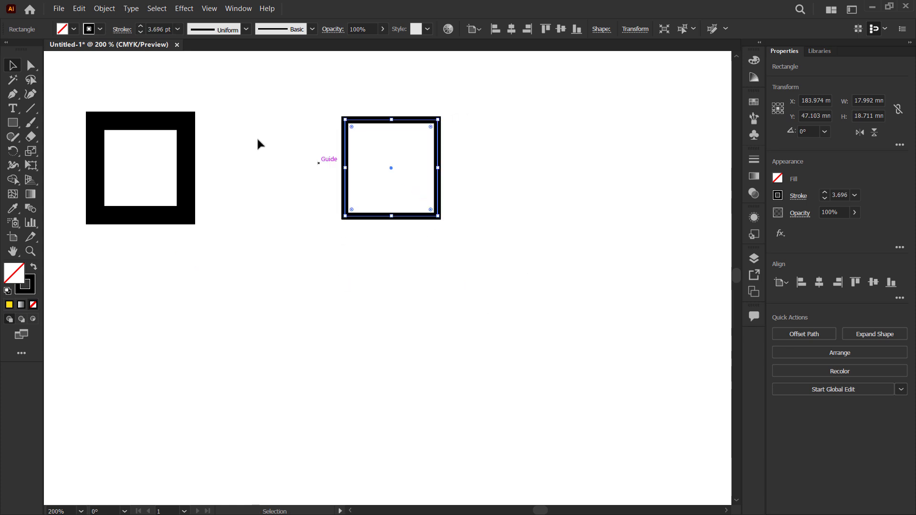
click(153, 28)
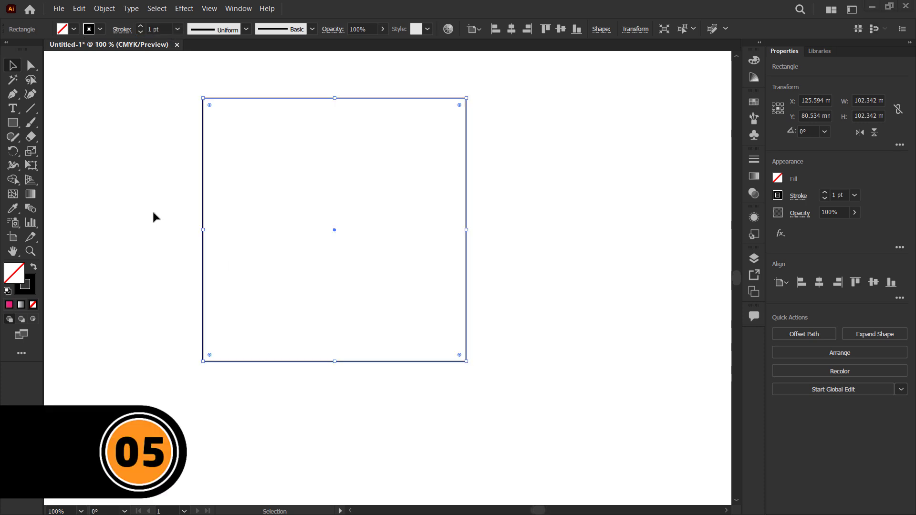
- Split the 1 pt square into a grid of 15 rows and 15 columns and convert the grid into guides
drag(170, 87, 491, 372)
click(102, 10)
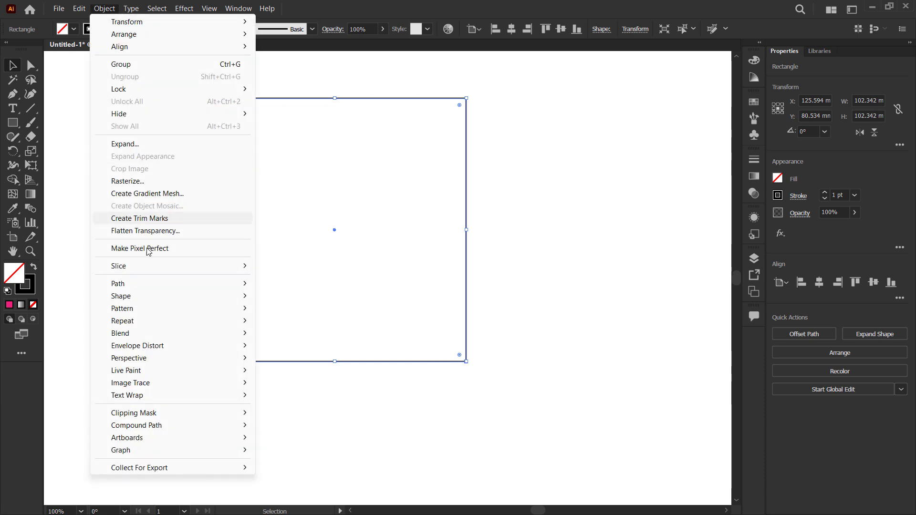
mouse_move(168, 285)
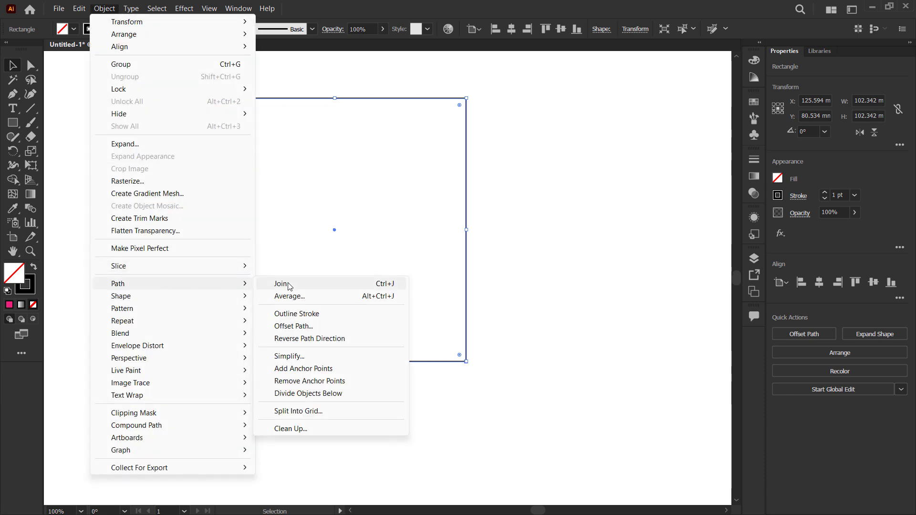
click(337, 413)
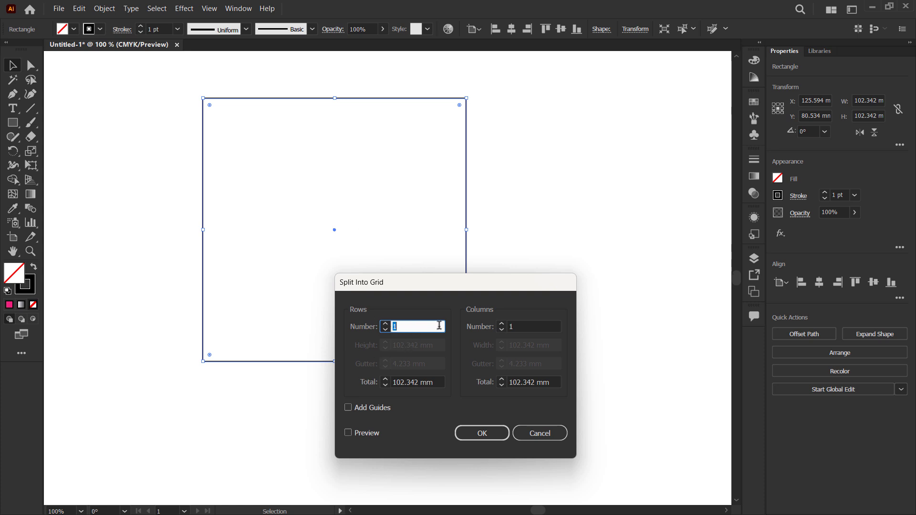
click(415, 324)
text(5)
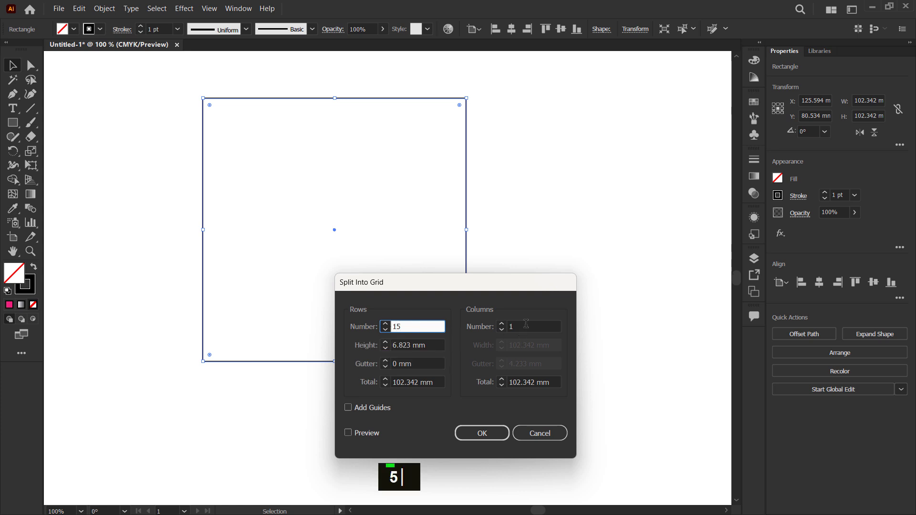
click(526, 324)
text(5)
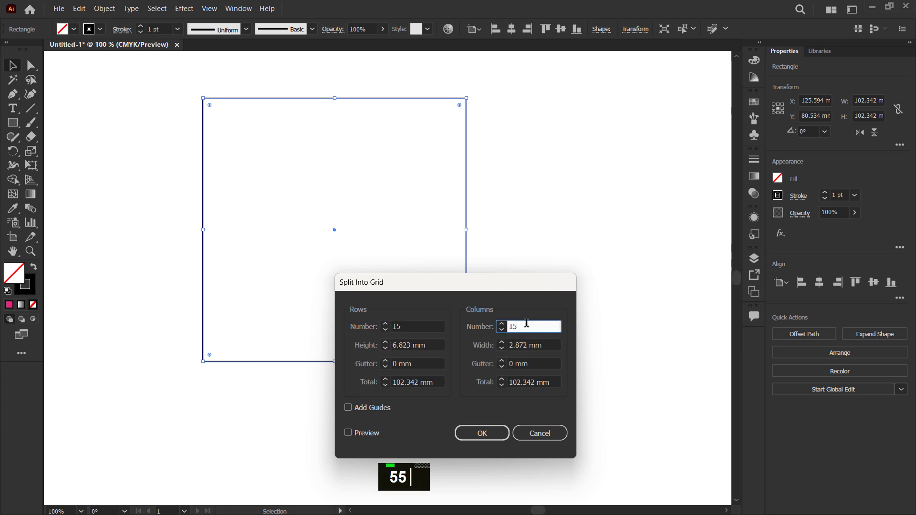
click(481, 434)
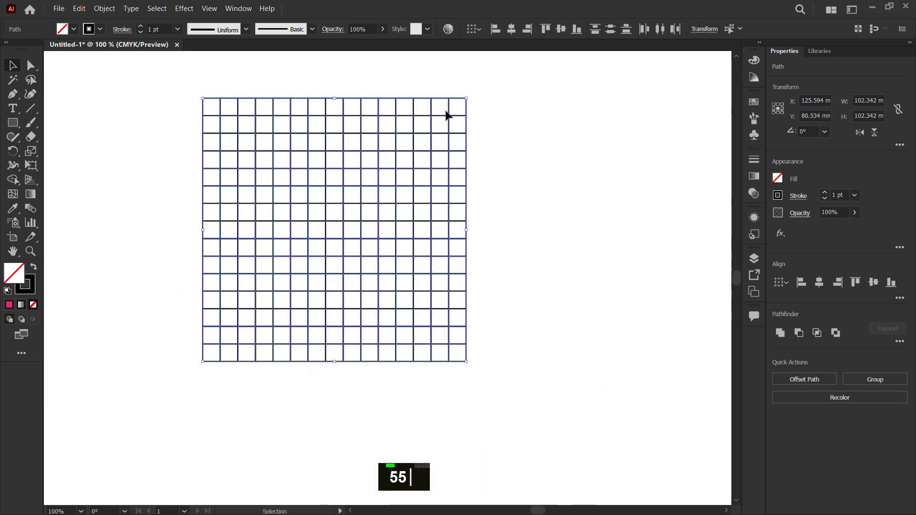
right_click(307, 186)
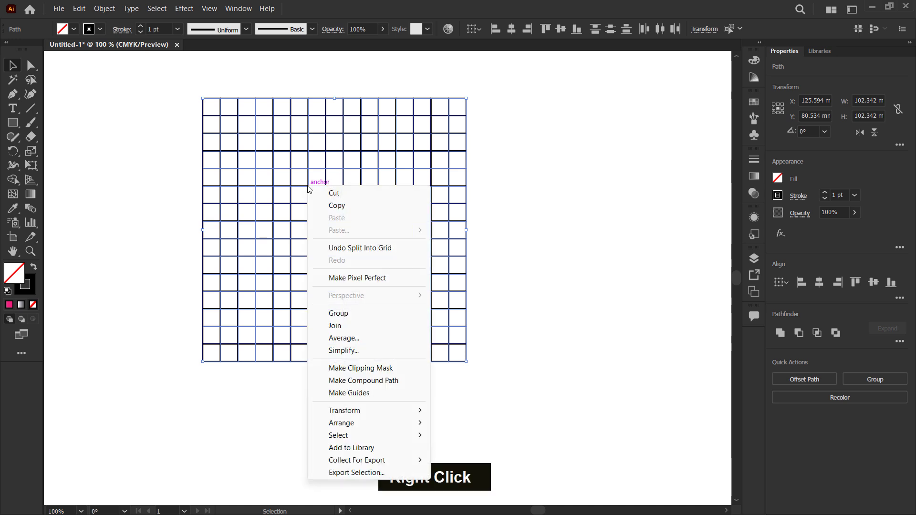
click(374, 398)
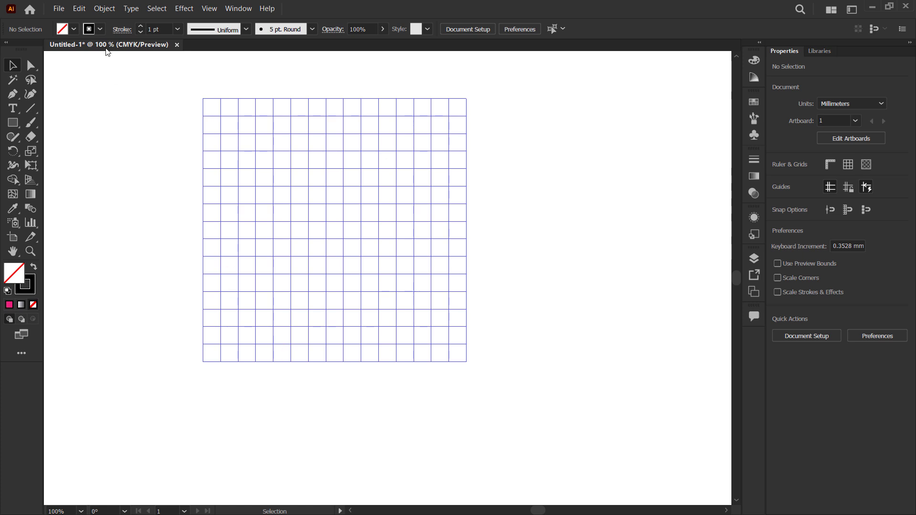
- Set the guide color to Cyan in the Guides & Grid preferences
click(79, 8)
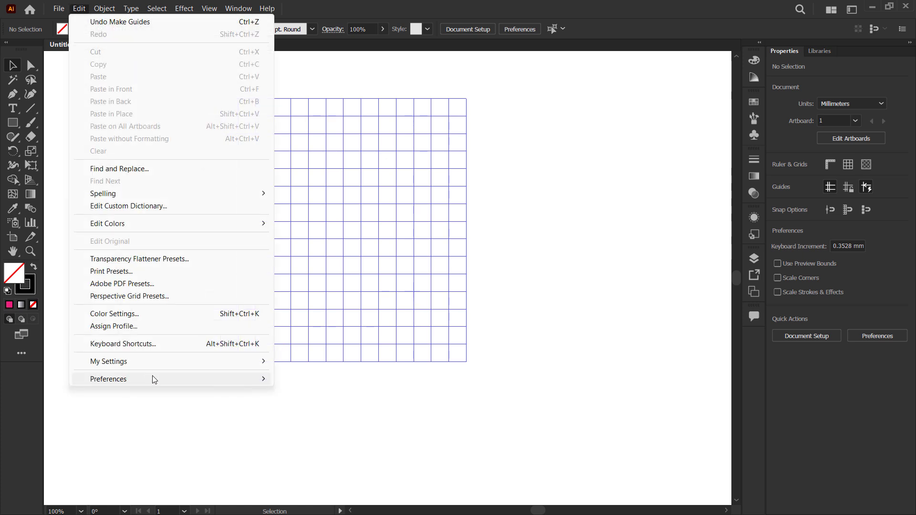
mouse_move(152, 378)
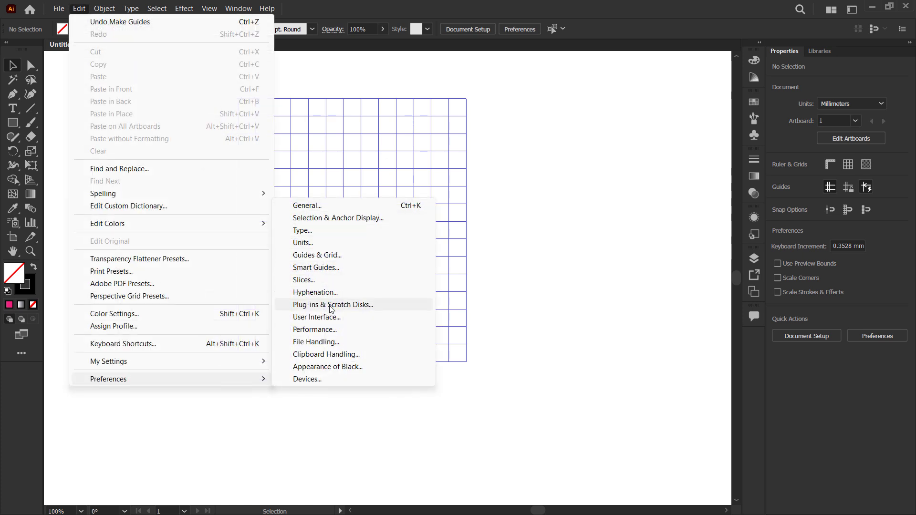
click(353, 255)
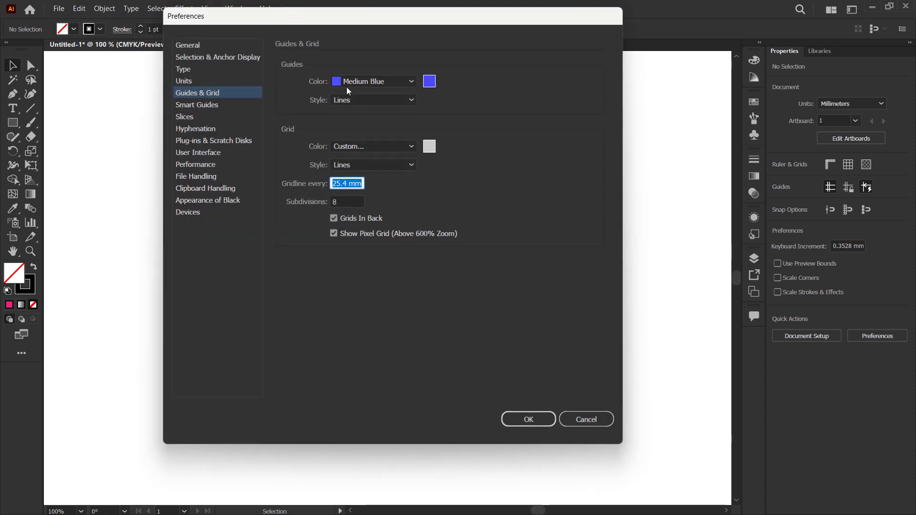
click(411, 81)
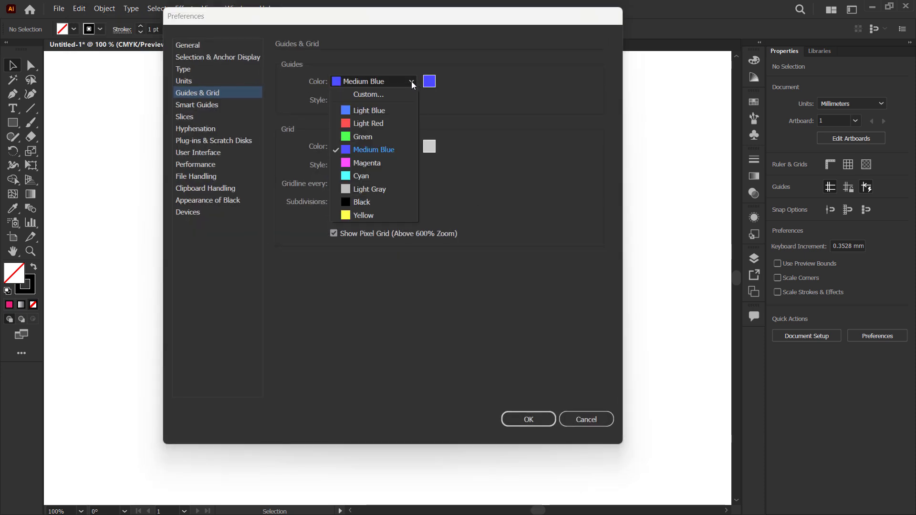
click(357, 176)
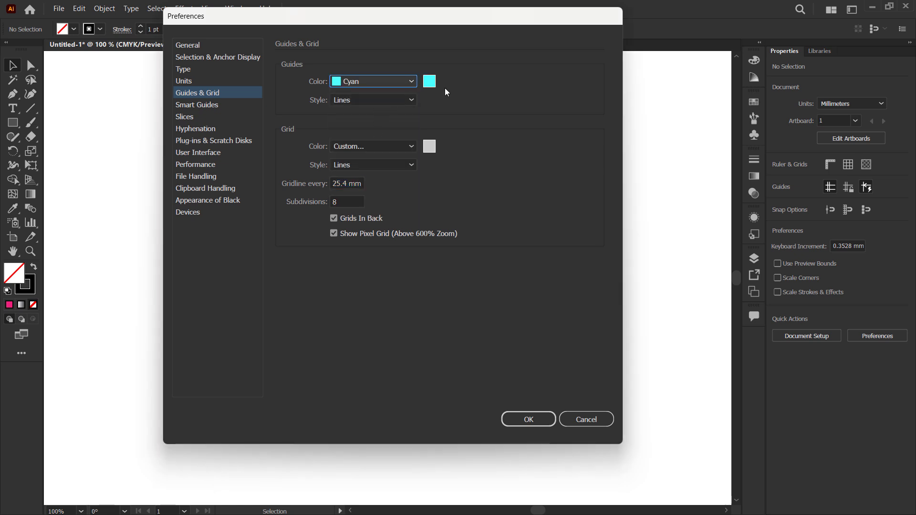
click(517, 420)
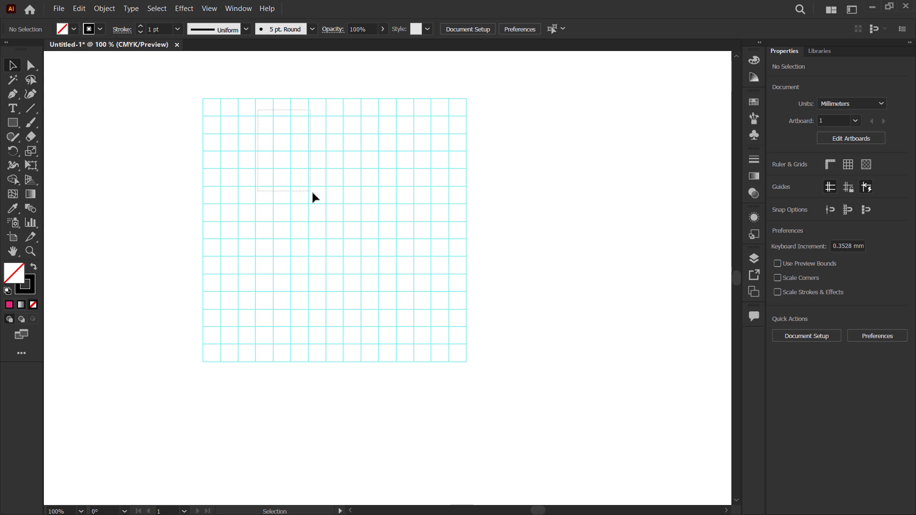
drag(273, 134, 238, 175)
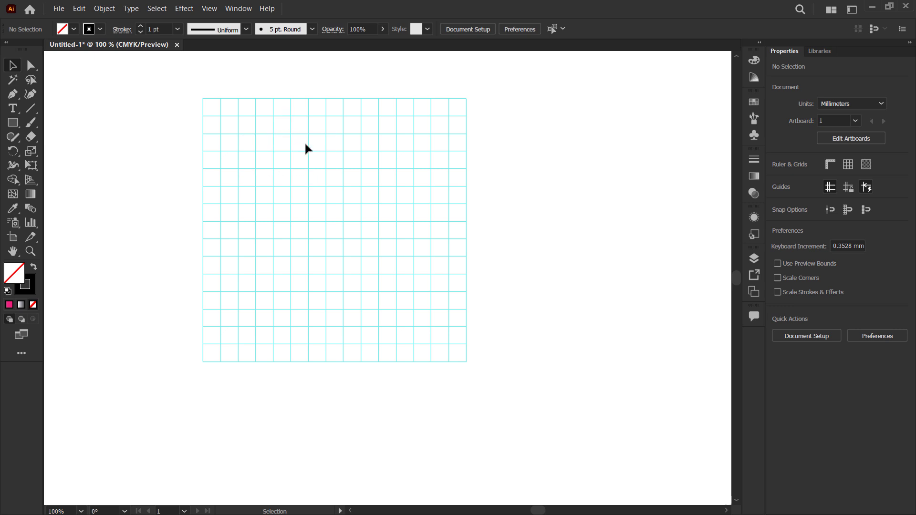